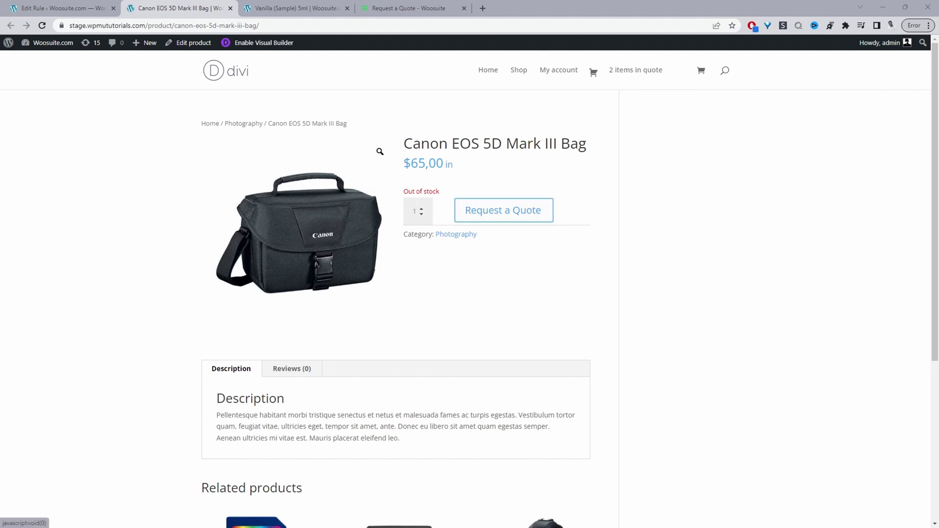
# Reload the Vanilla (Sample) 5ml product page, then return to the Canon bag page
pyautogui.click(286, 10)
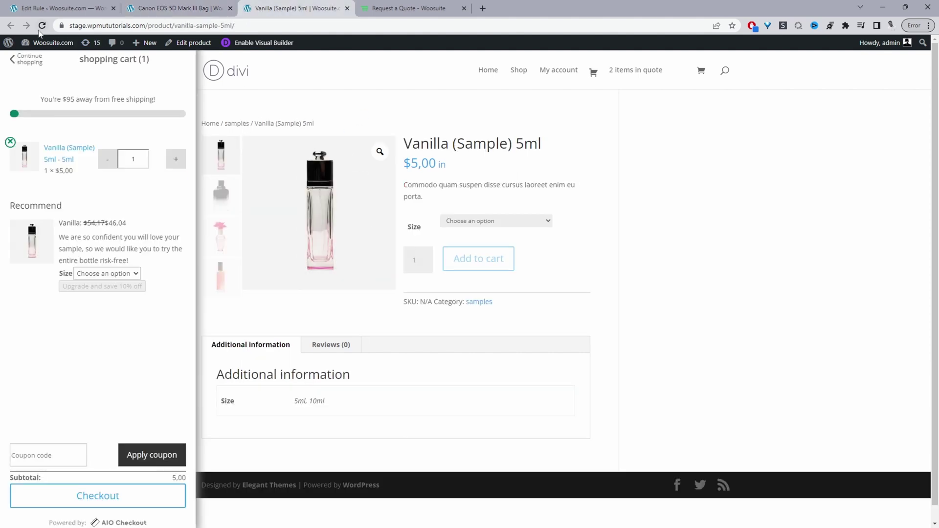
pyautogui.click(42, 25)
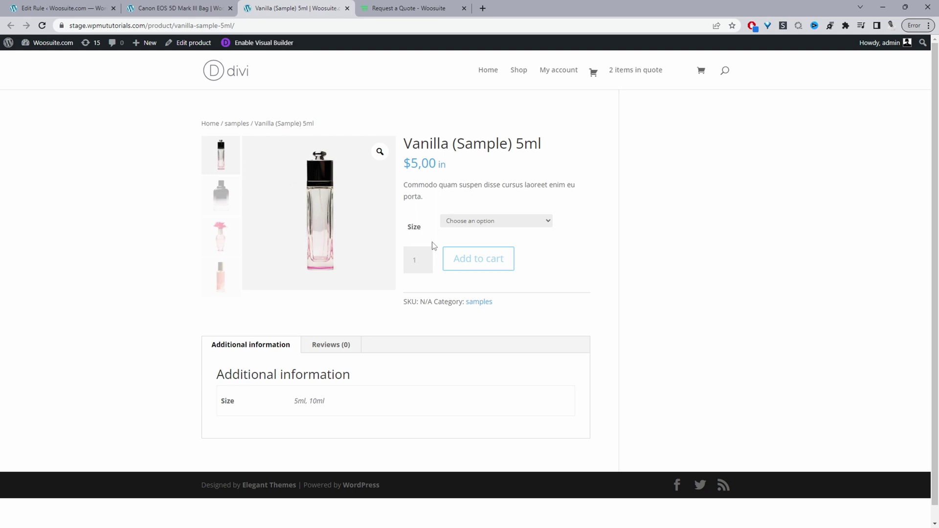
pyautogui.click(133, 10)
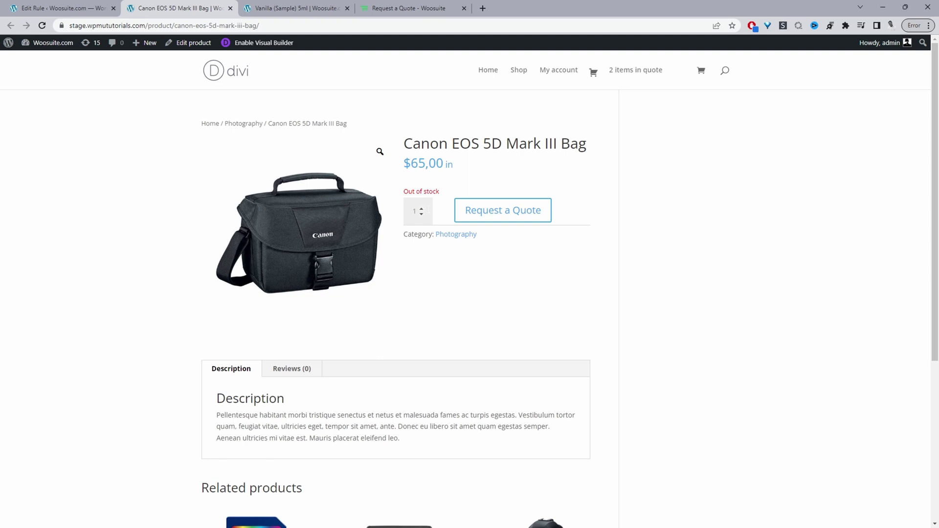
# Set the Canon bag quantity to 4, add it to the quote, and view the quote list
pyautogui.doubleClick(422, 213)
pyautogui.write('4')
pyautogui.press('Return')
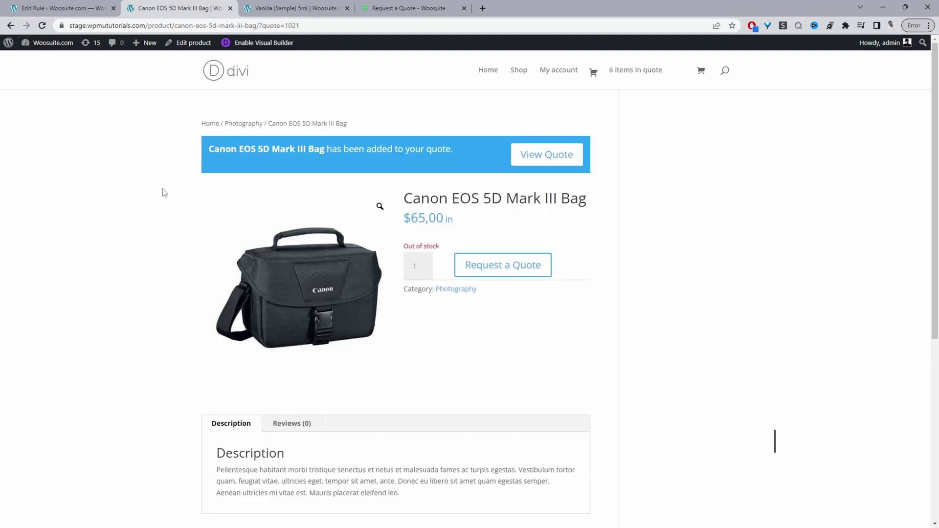
pyautogui.click(525, 161)
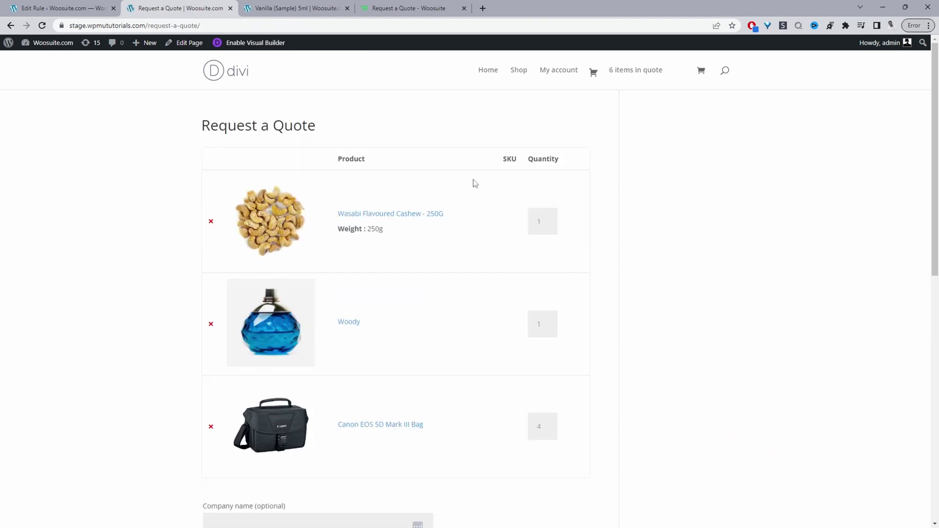
# Submit the quote request form with the message 'sdfdsfdsfds'
pyautogui.scroll(-3, 426, 302)
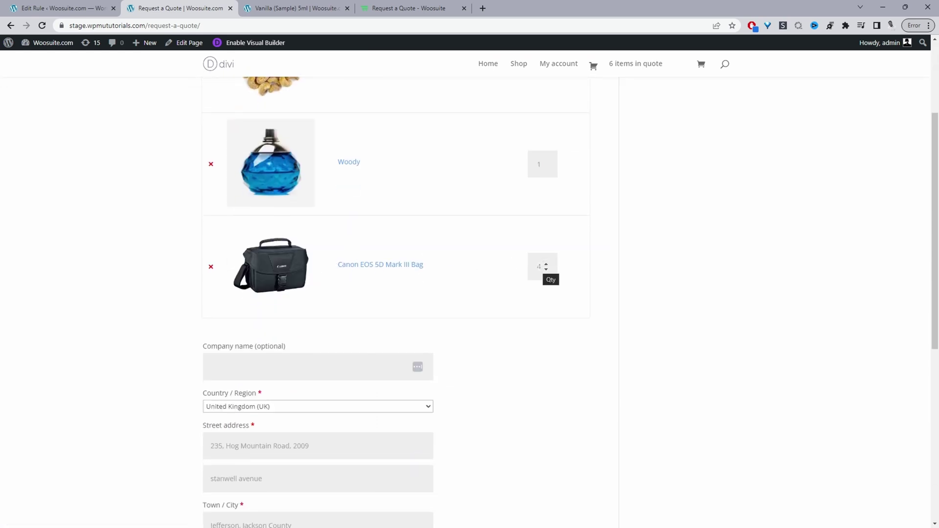
pyautogui.scroll(-7, 539, 272)
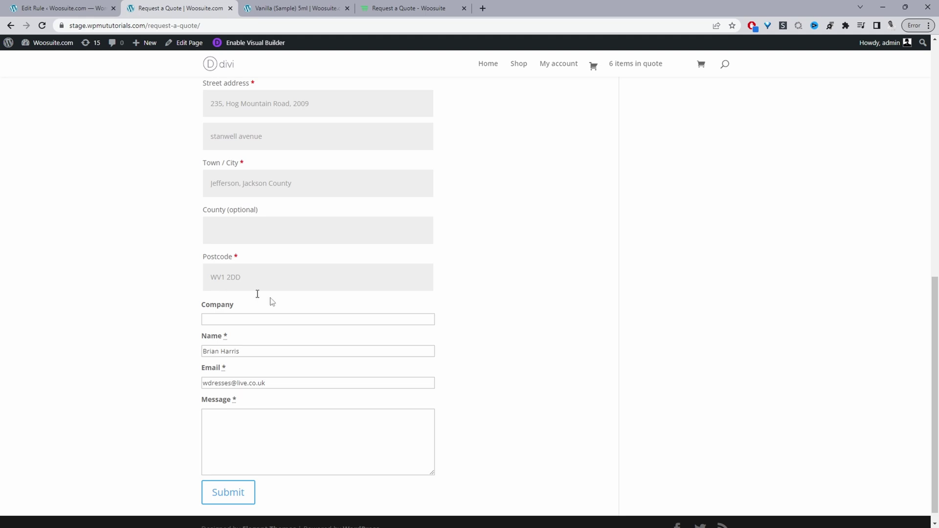
pyautogui.scroll(-1, 296, 310)
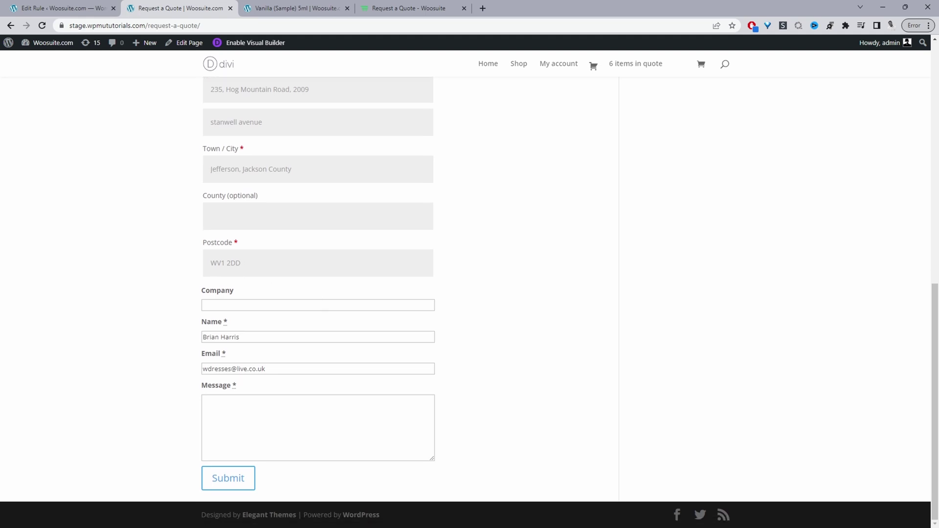
pyautogui.click(246, 478)
pyautogui.write('sdfdsfdsfds')
pyautogui.click(246, 487)
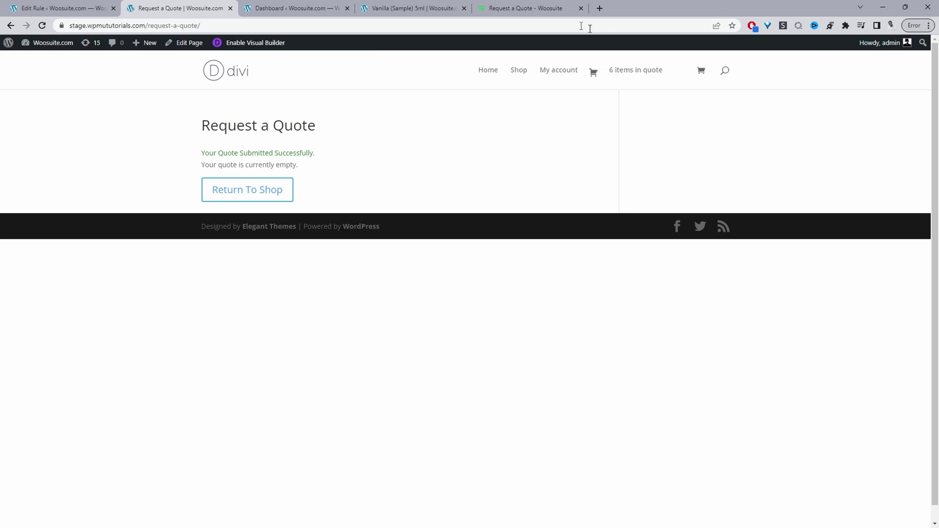
# Go to the Woosuite admin's Addons page and find the Request a Quote card
pyautogui.click(519, 8)
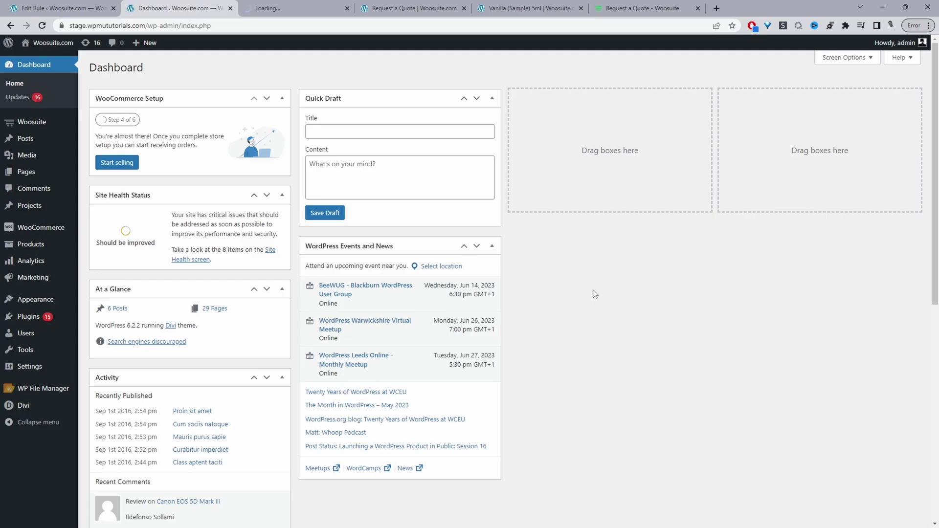
pyautogui.moveTo(30, 316)
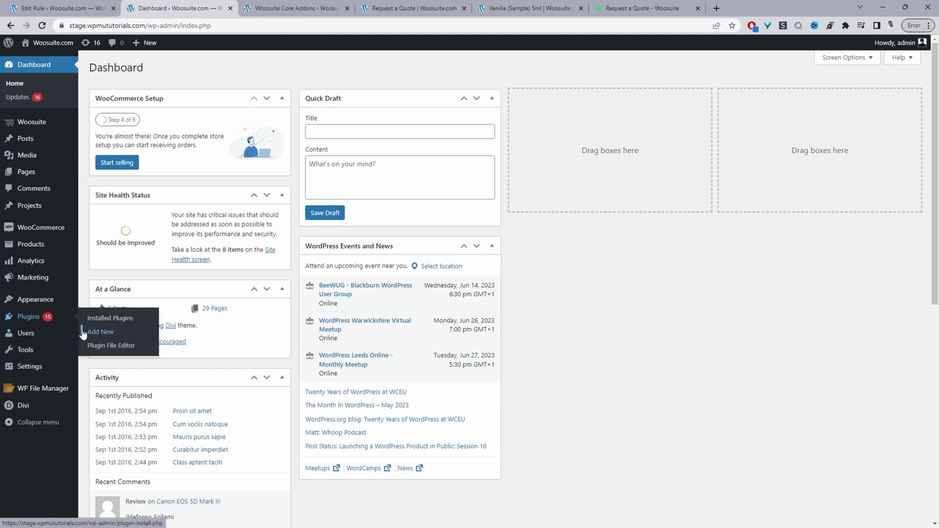
pyautogui.moveTo(21, 129)
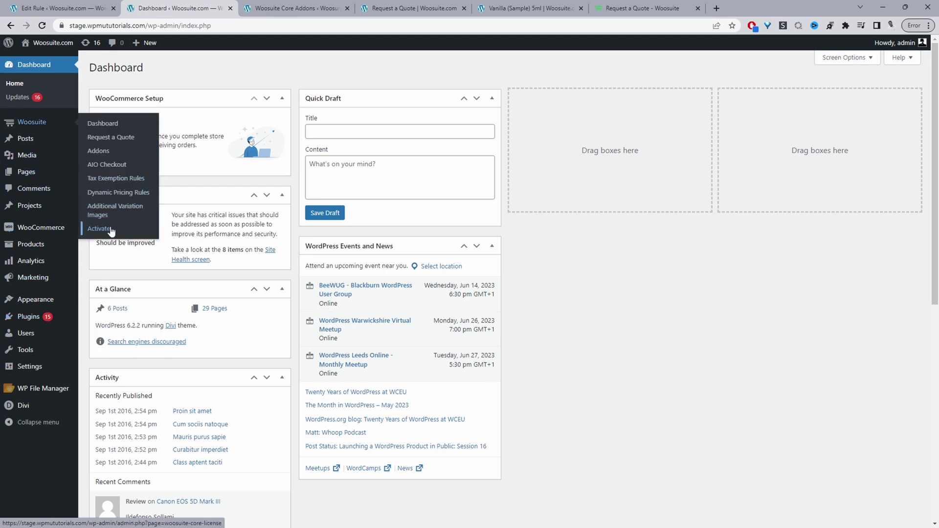
pyautogui.click(293, 8)
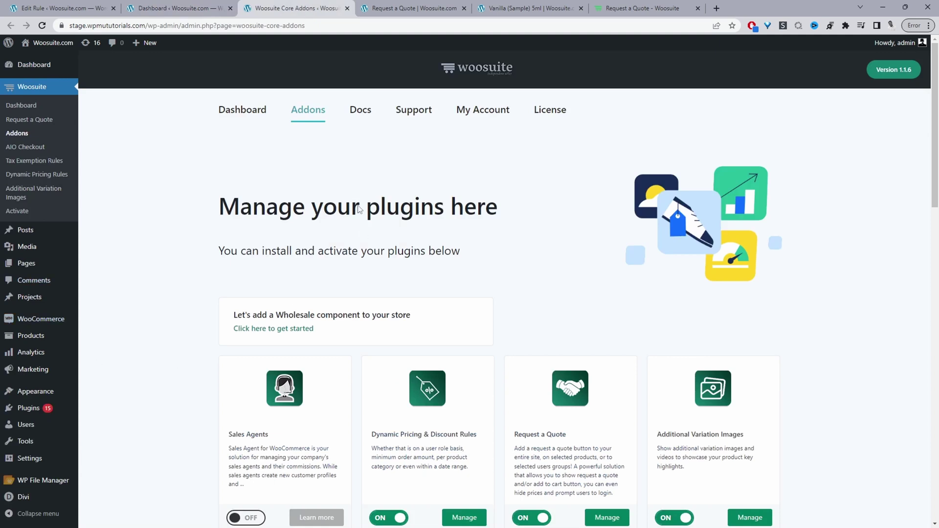
pyautogui.scroll(-3, 271, 313)
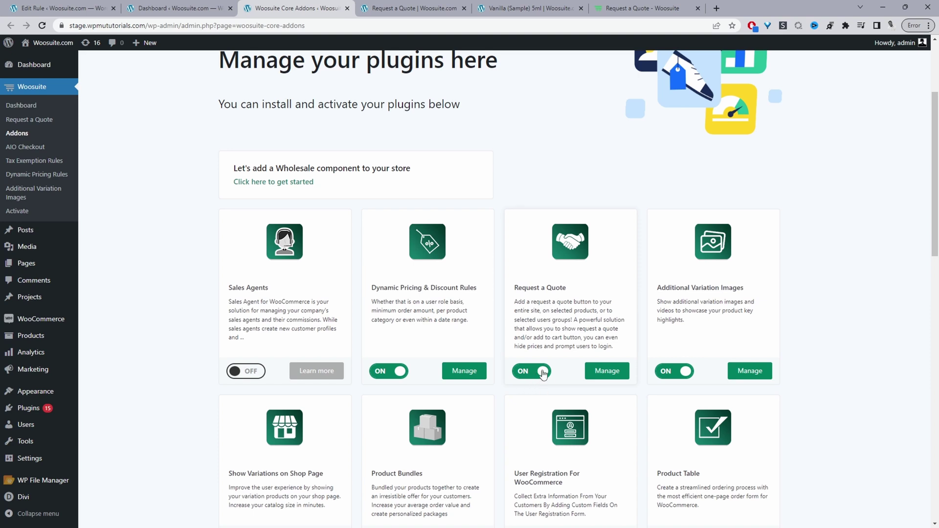
# Manage Request a Quote rules and add rule 'admin quoute rule' of type Quote Rule for Registered Users
pyautogui.click(606, 374)
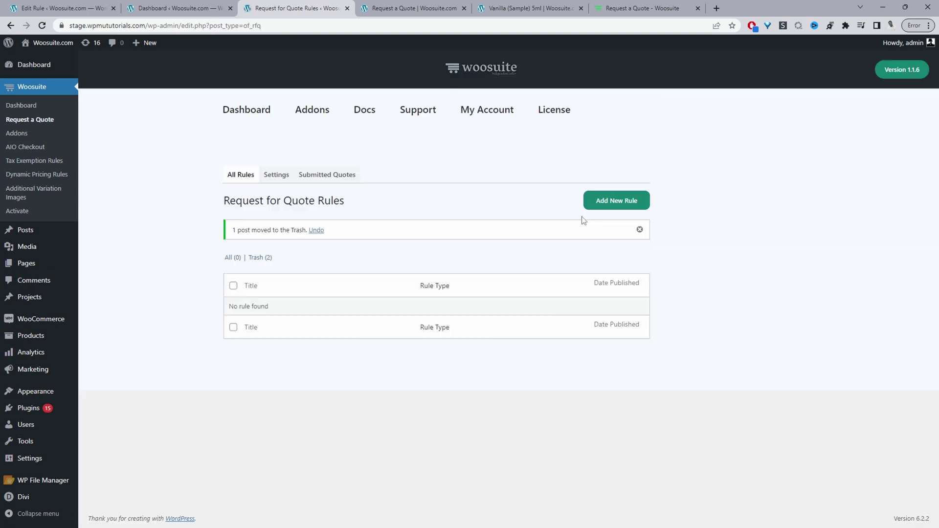
pyautogui.click(595, 206)
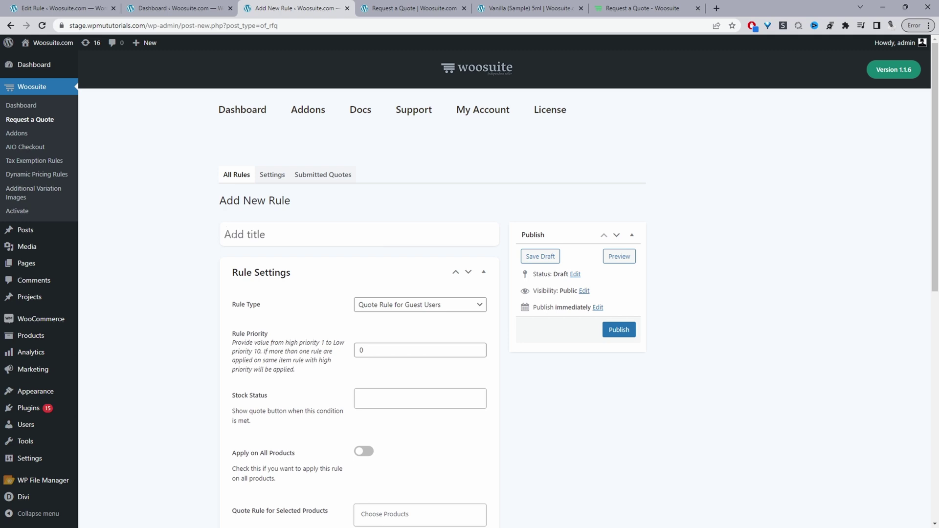
pyautogui.write('admin quoute rule')
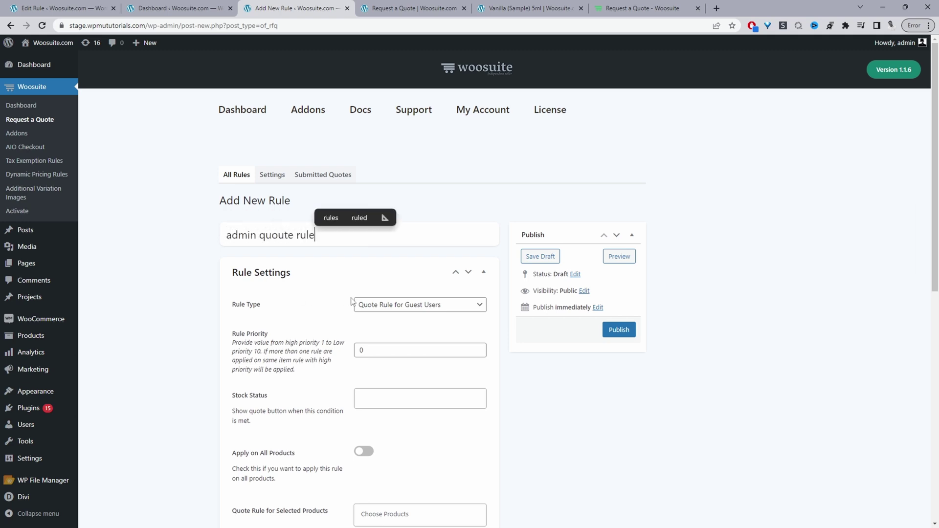
pyautogui.click(379, 305)
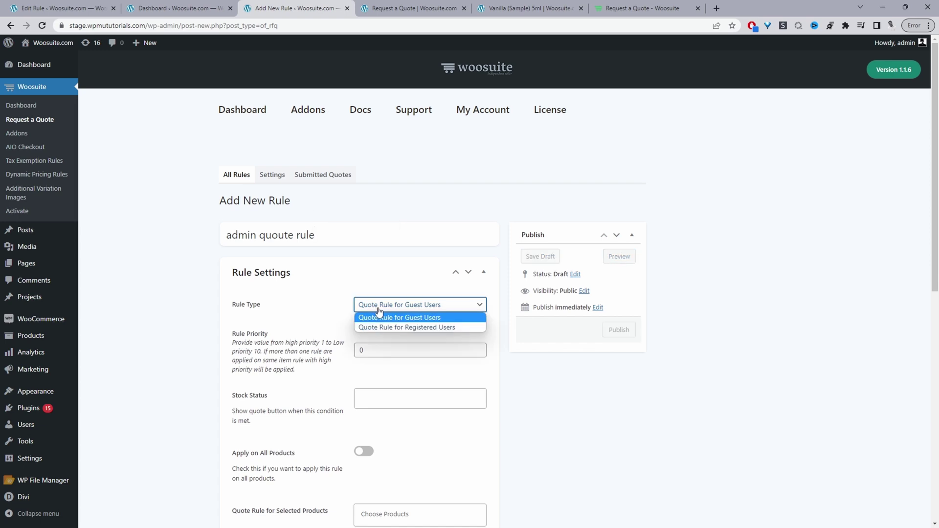
pyautogui.click(377, 327)
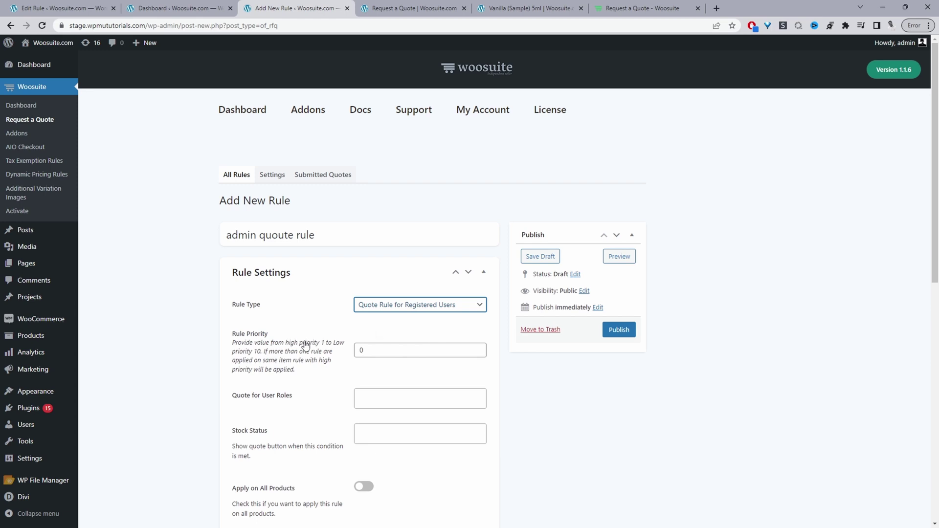
# Set Rule Priority to 1 and add Administrator and Wholesale Customer to Quote for User Roles
pyautogui.click(479, 349)
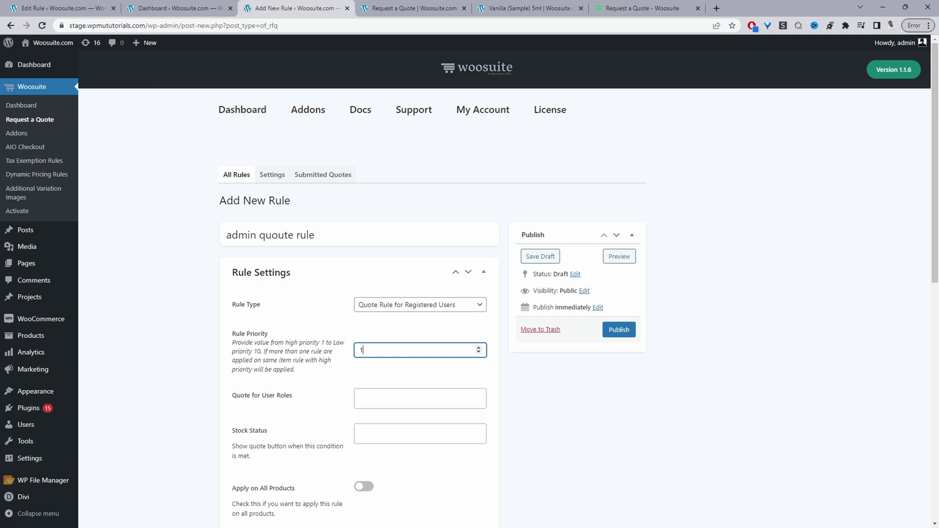
pyautogui.click(363, 398)
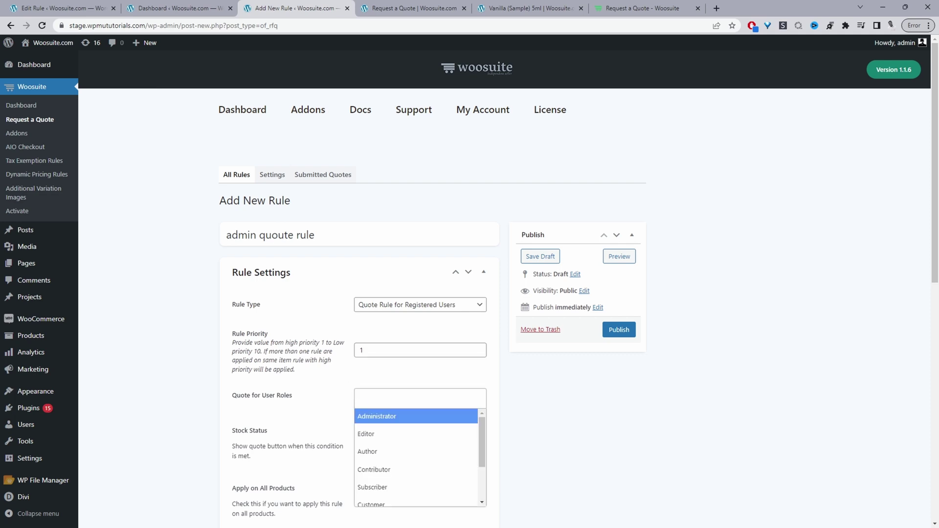
pyautogui.click(370, 421)
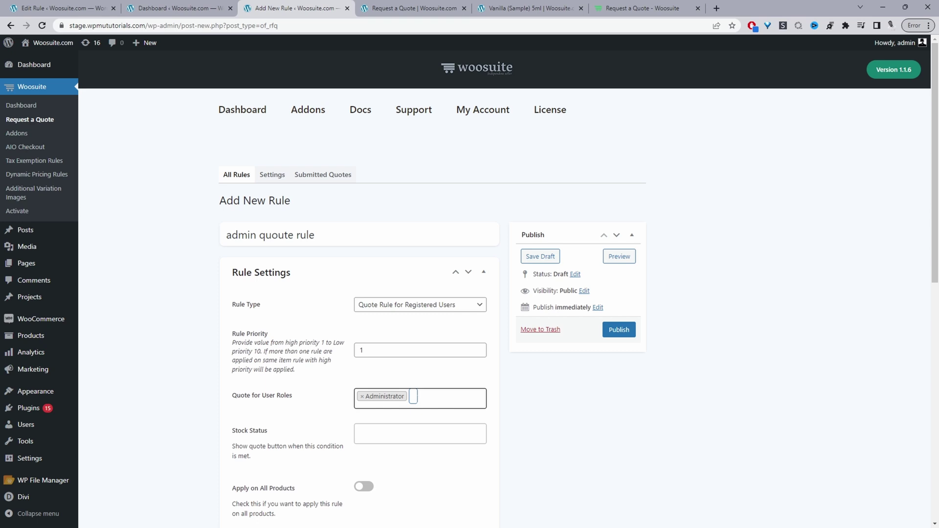
pyautogui.click(396, 398)
pyautogui.scroll(-2, 411, 497)
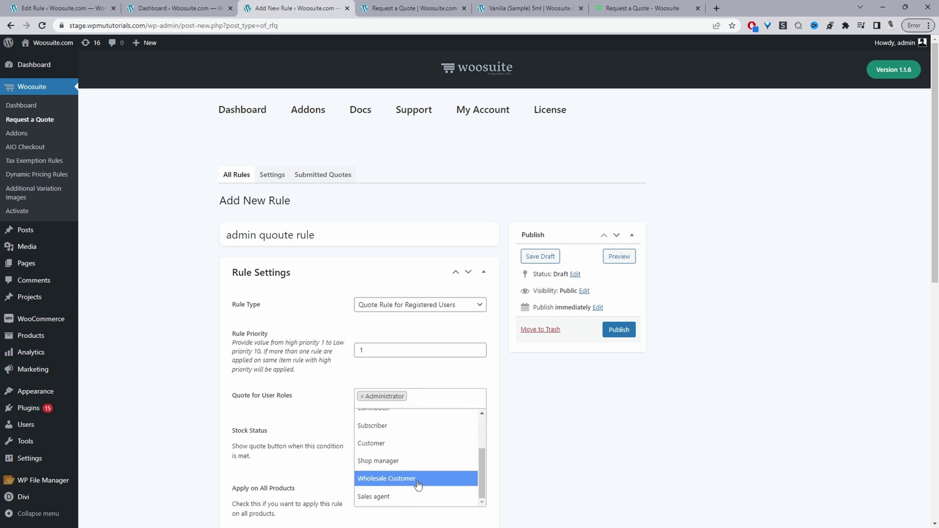
pyautogui.click(415, 480)
pyautogui.click(523, 423)
pyautogui.scroll(-4, 523, 423)
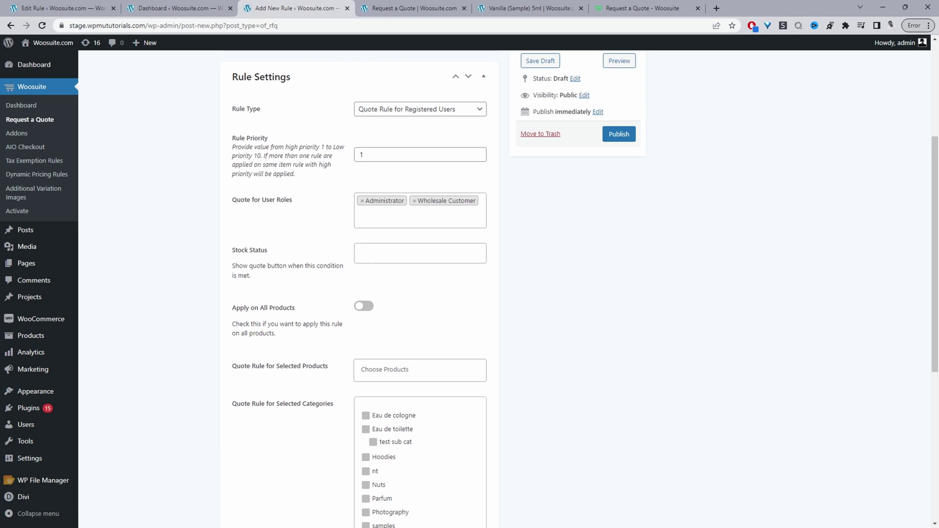
# Set Stock Status to Out of stock and switch on Apply on All Products
pyautogui.click(376, 253)
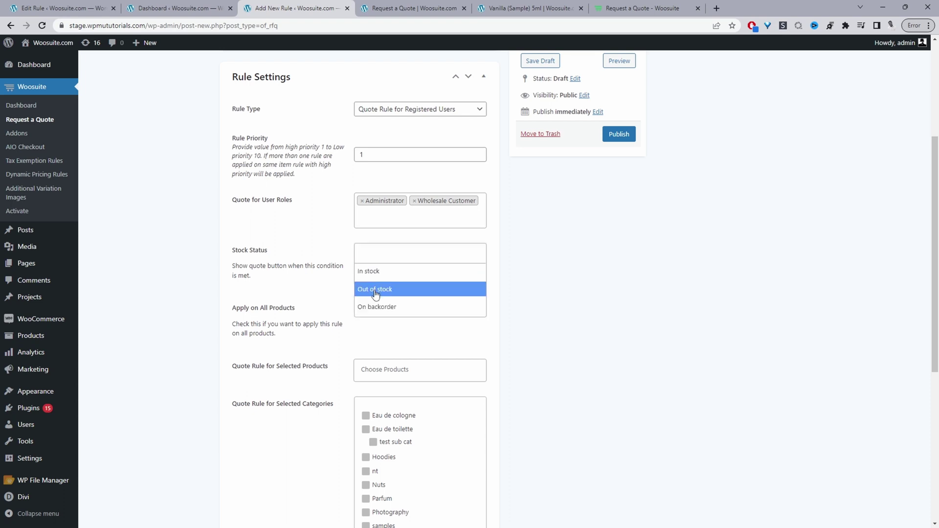
pyautogui.click(376, 292)
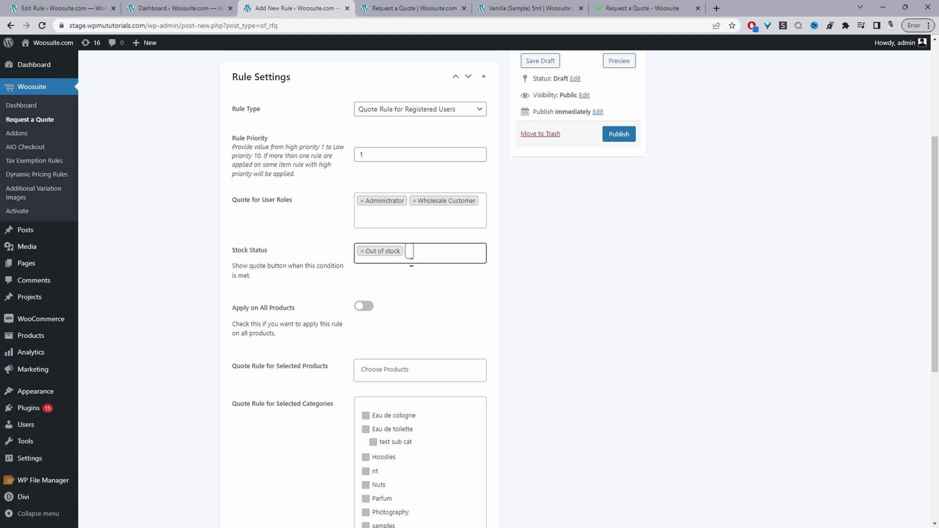
pyautogui.click(410, 252)
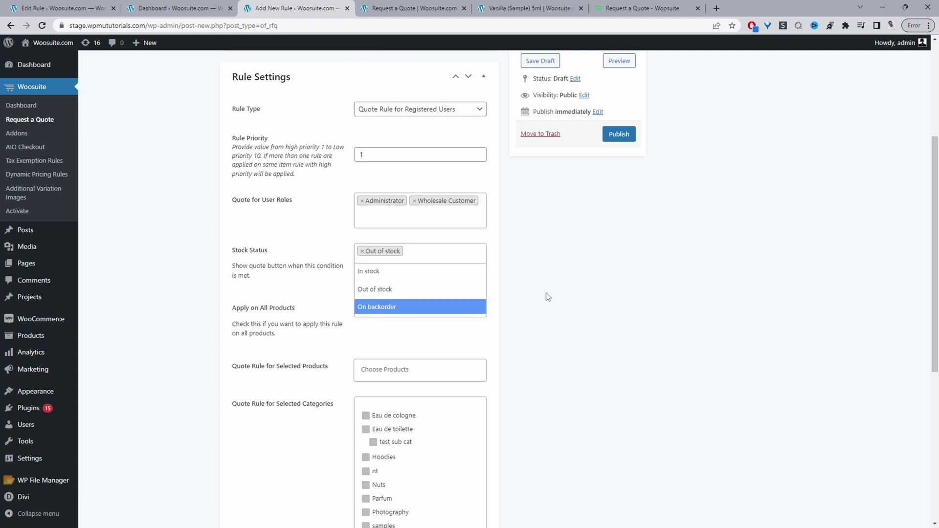
pyautogui.click(593, 278)
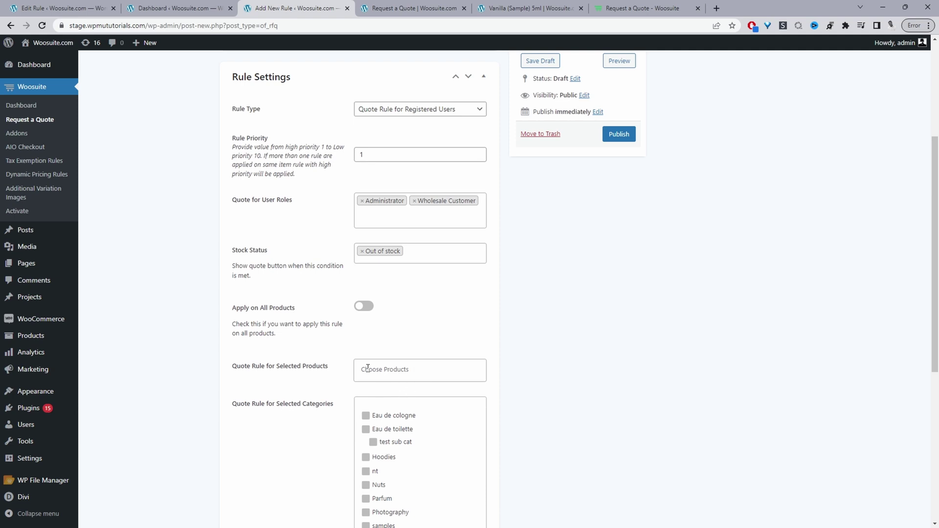
pyautogui.click(363, 308)
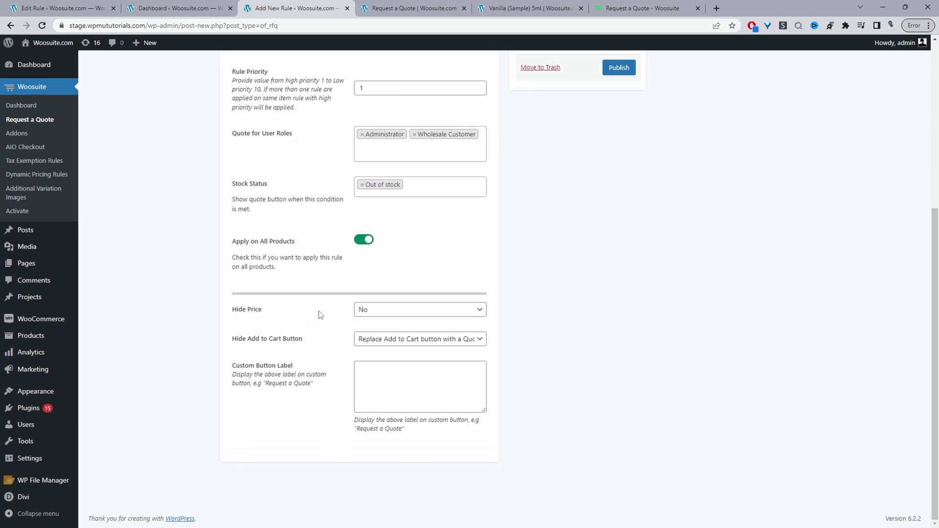
# Switch Hide Price to Yes, then back to No, and show the Hide Add to Cart Button choices
pyautogui.click(413, 311)
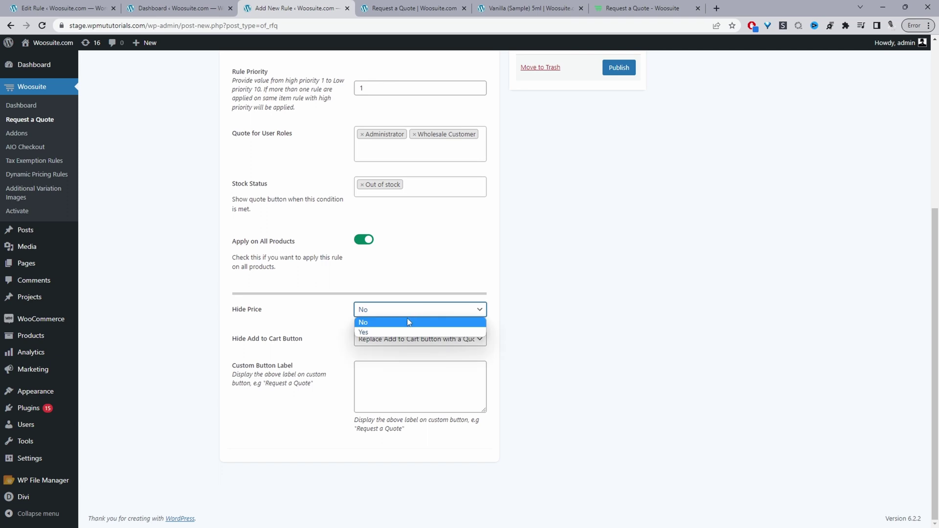
pyautogui.click(401, 328)
pyautogui.click(389, 357)
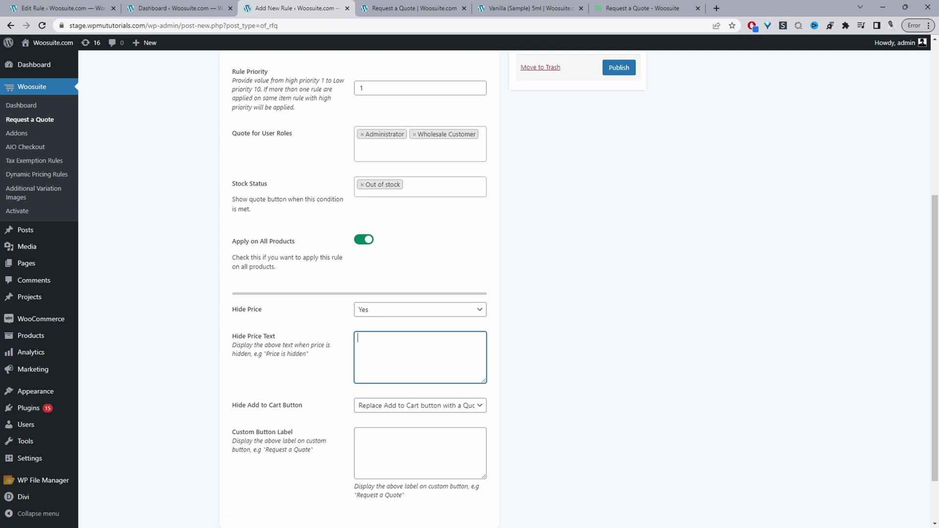
pyautogui.click(386, 309)
pyautogui.click(386, 323)
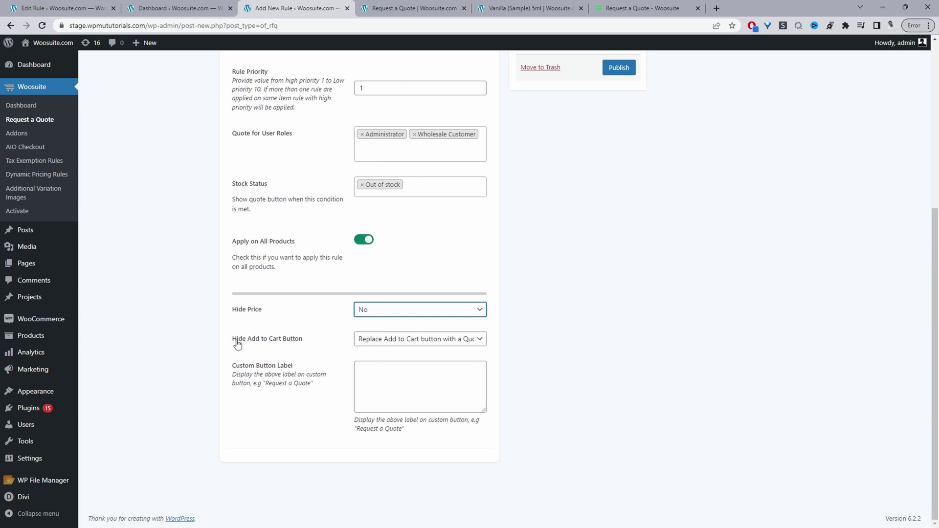
pyautogui.click(391, 346)
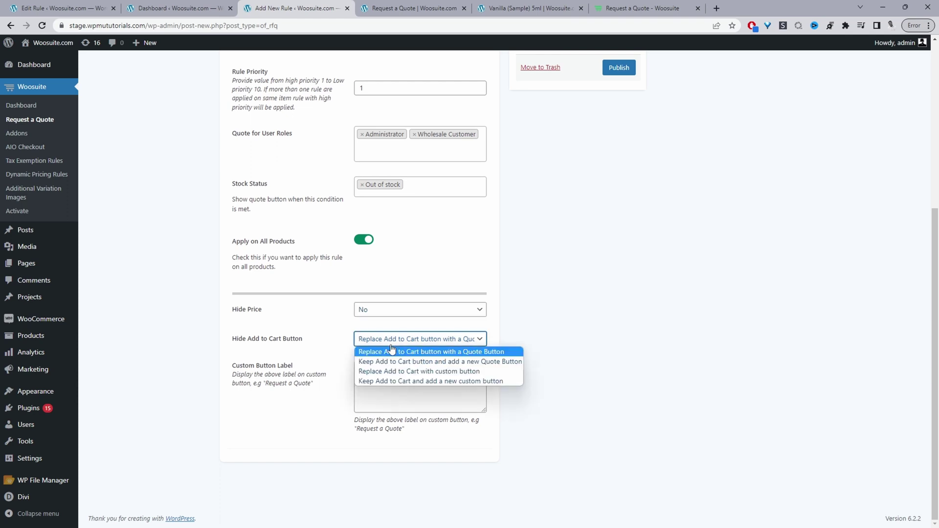
pyautogui.click(412, 372)
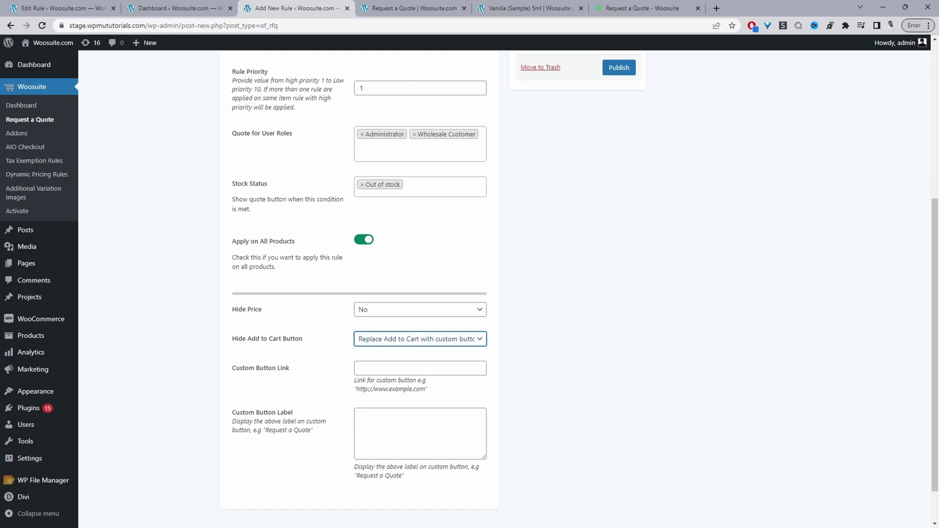
pyautogui.click(387, 426)
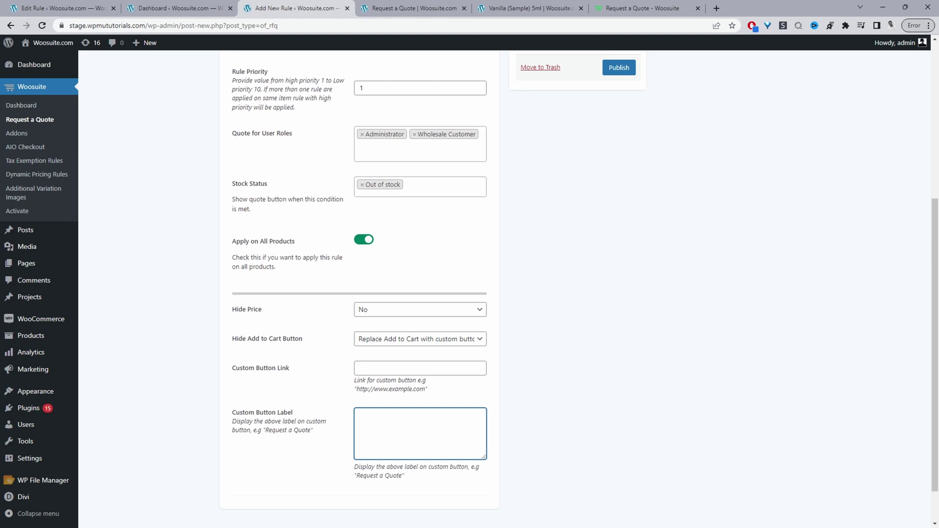
pyautogui.click(388, 340)
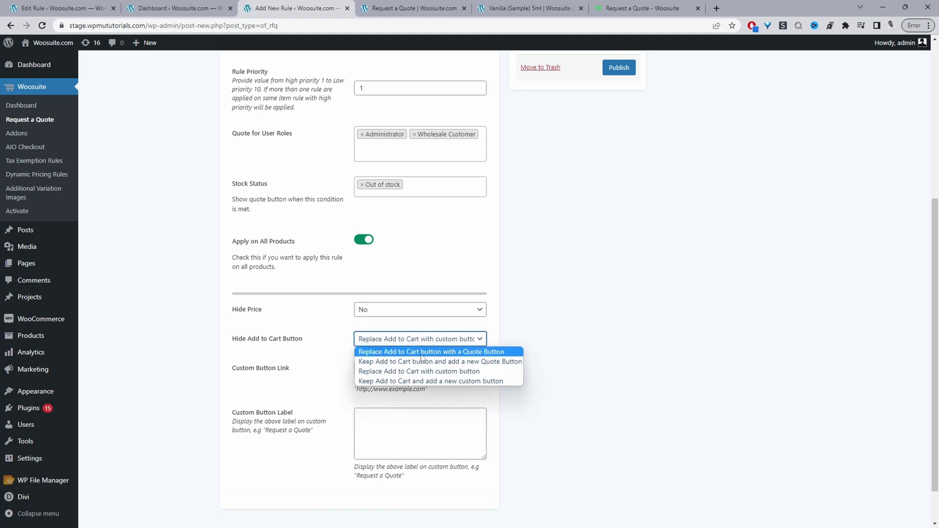
pyautogui.click(422, 352)
# Enter 'Request' as the Custom Button Label and publish the rule
pyautogui.click(382, 385)
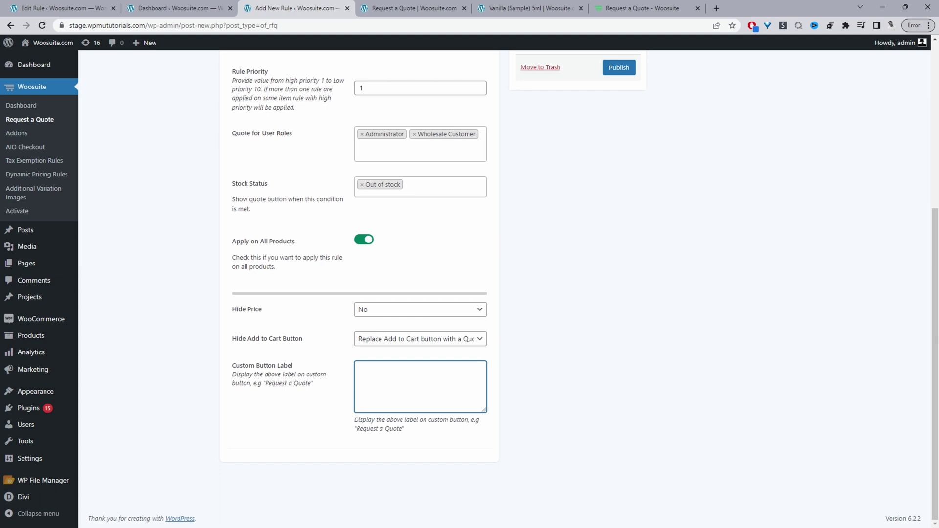
pyautogui.write('Request')
pyautogui.scroll(4, 576, 363)
pyautogui.click(620, 264)
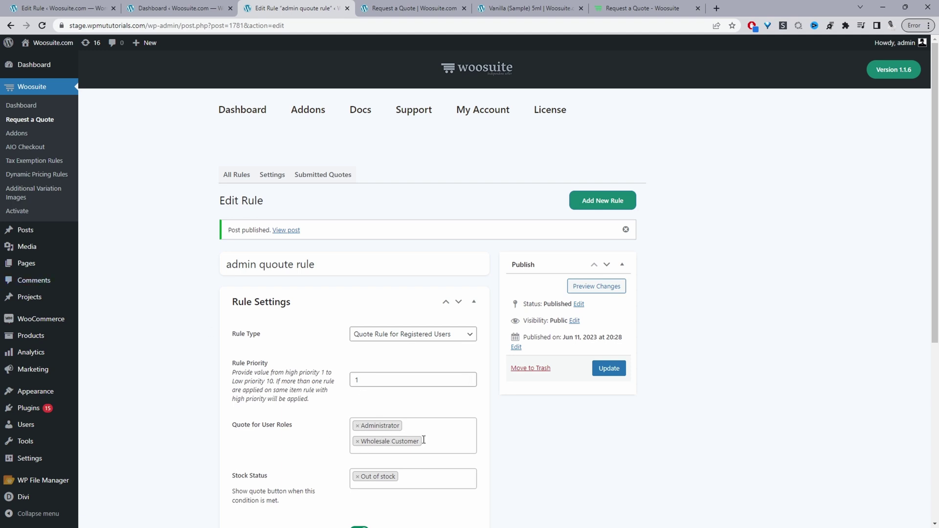
# View the Canon bag and Vanilla sample storefront pages from All Products, then return to the rule
pyautogui.moveTo(49, 337)
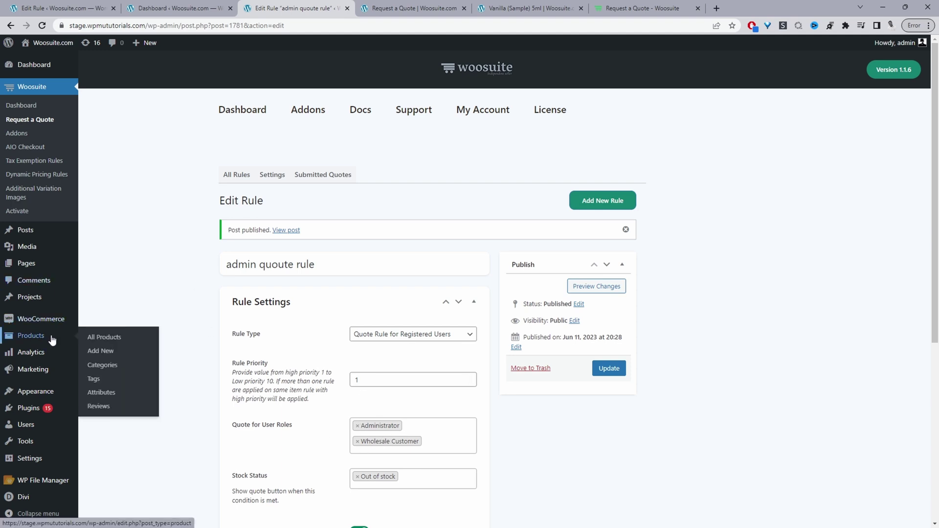
pyautogui.middleClick(104, 337)
pyautogui.hotkey('ctrl', 'Tab')
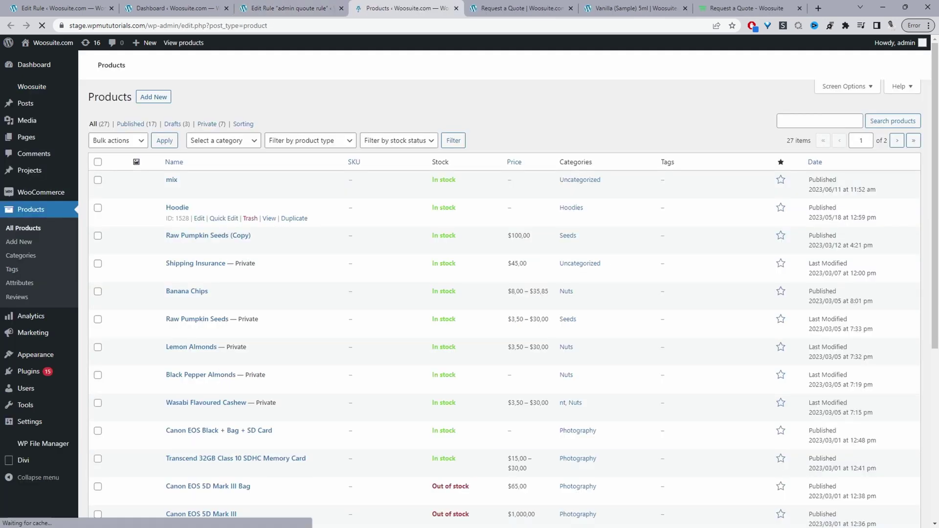
pyautogui.scroll(-4, 373, 274)
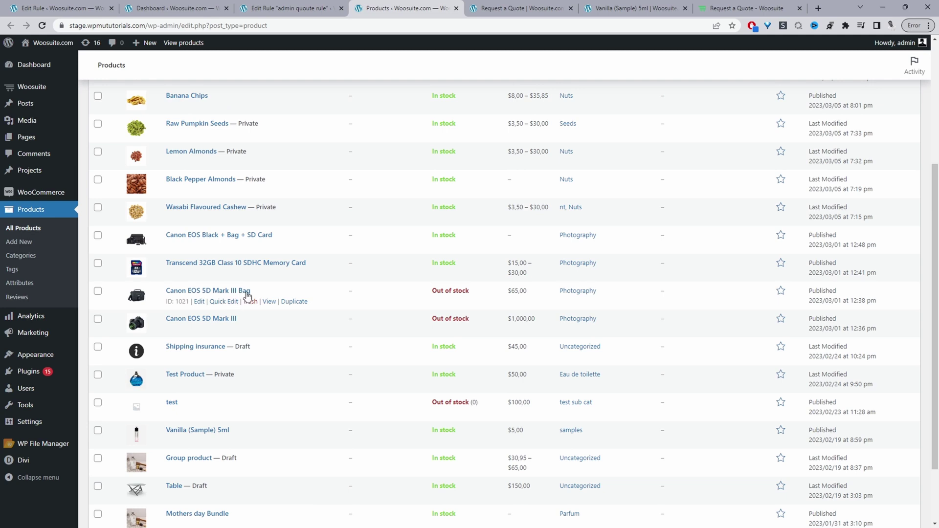
pyautogui.click(268, 302)
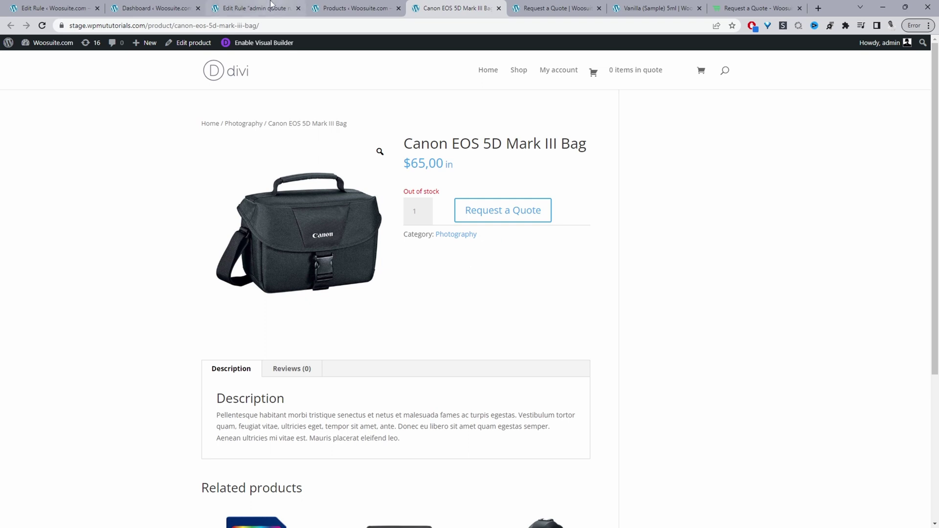
pyautogui.hotkey('ctrl', 'shift', 'Tab')
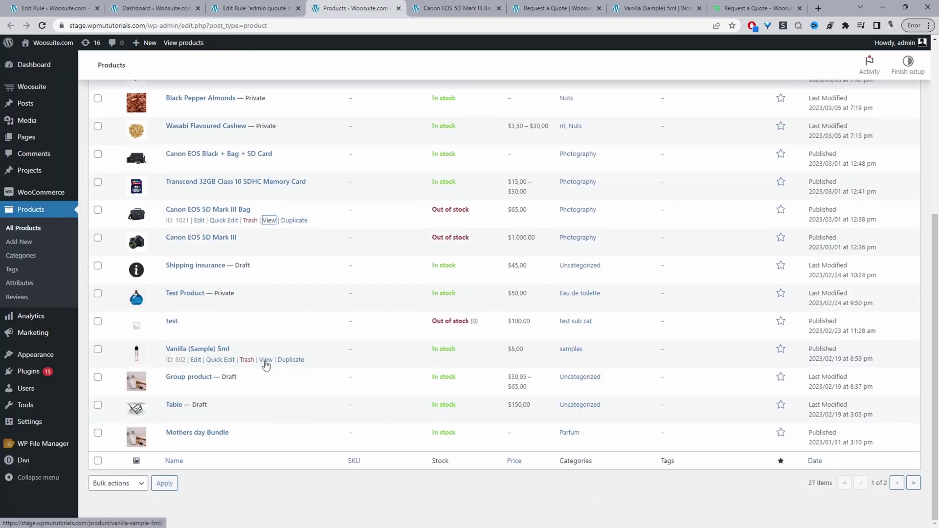
pyautogui.keyDown('ctrl'); pyautogui.keyDown('shift'); pyautogui.click(265, 360); pyautogui.keyUp('shift'); pyautogui.keyUp('ctrl')
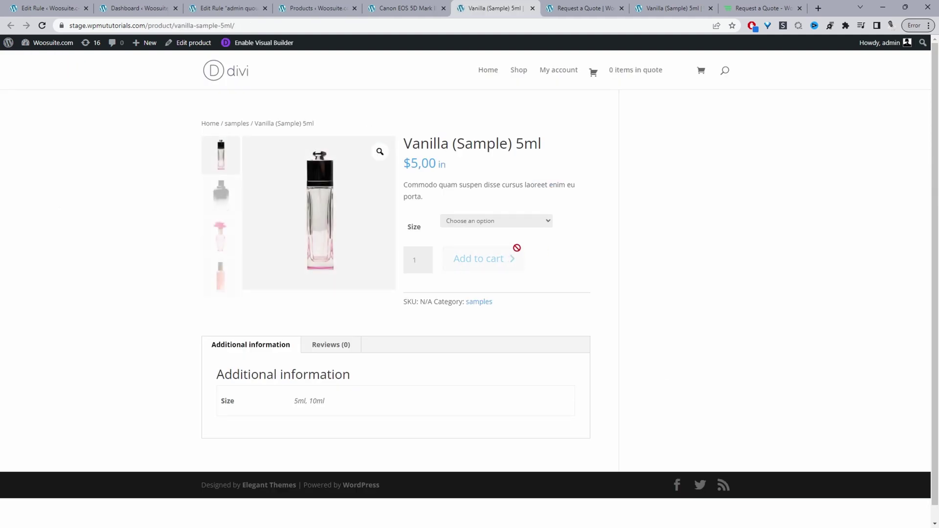
pyautogui.hotkey('ctrl', '3')
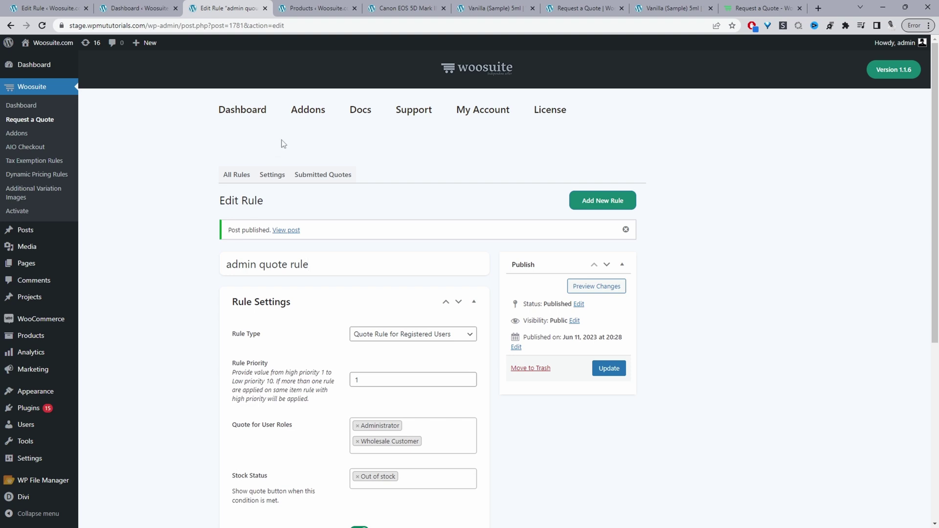
# Leave the editor for All Rules and quick-edit the title to 'admin quote rule'
pyautogui.click(237, 177)
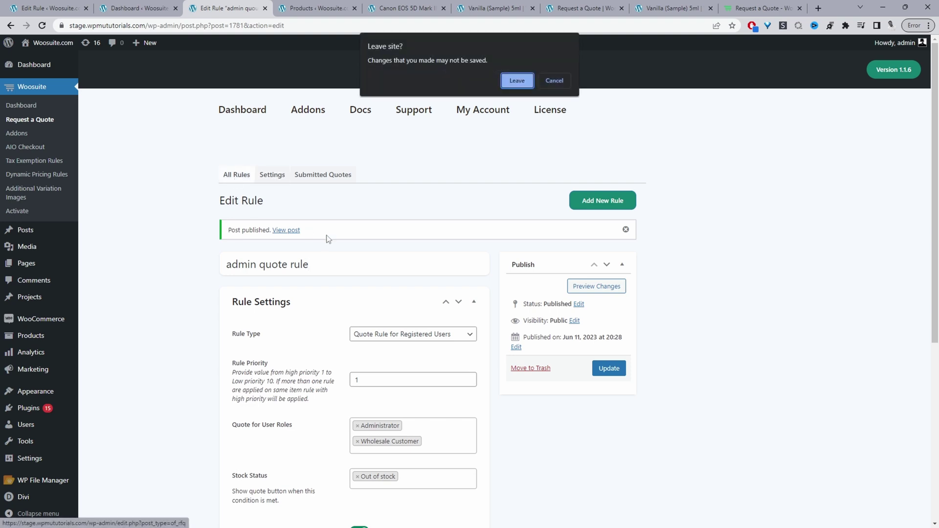
pyautogui.click(516, 80)
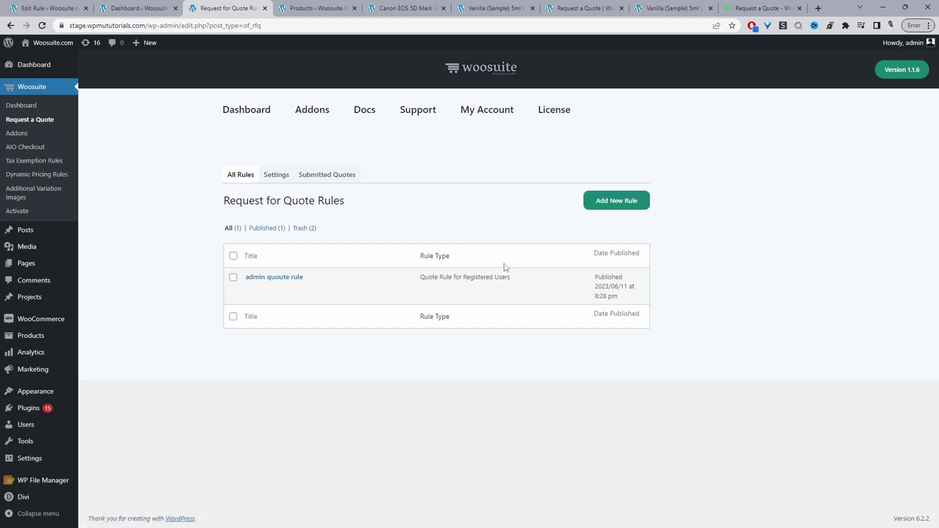
pyautogui.moveTo(283, 285)
pyautogui.click(278, 289)
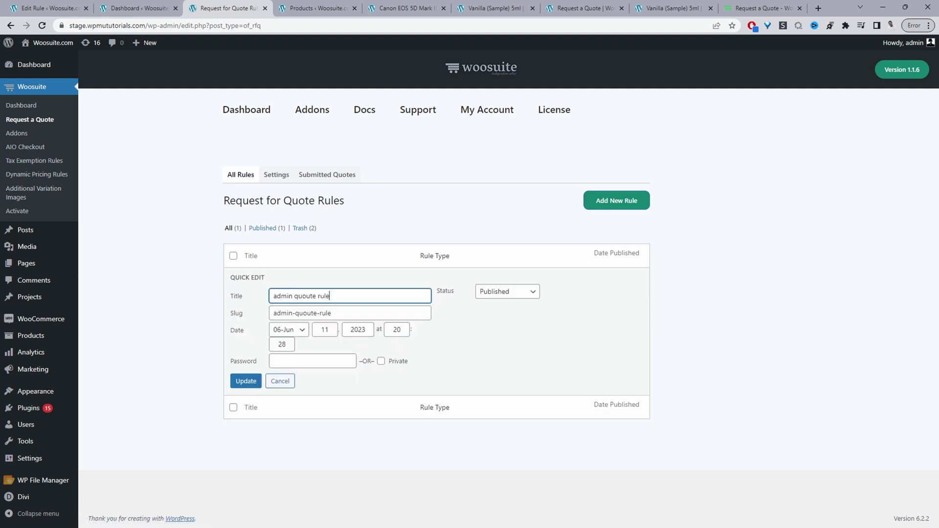
pyautogui.click(246, 381)
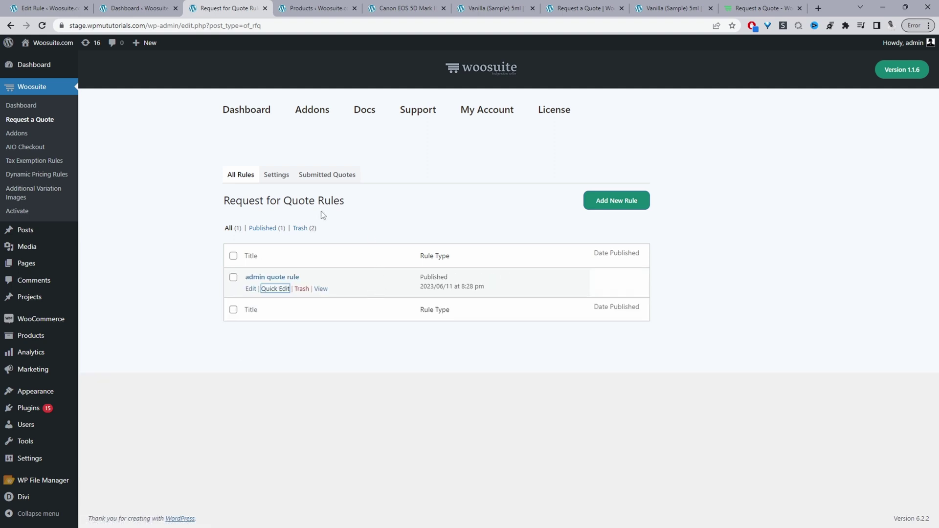
# From Submitted Quotes, open the latest pending quote and scroll to its products table
pyautogui.click(317, 179)
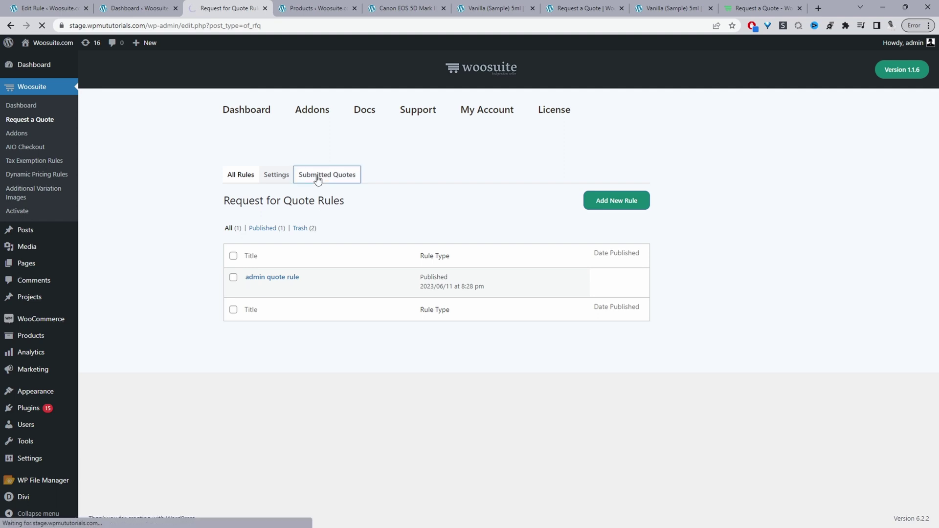
pyautogui.scroll(-5, 459, 406)
pyautogui.scroll(5, 458, 413)
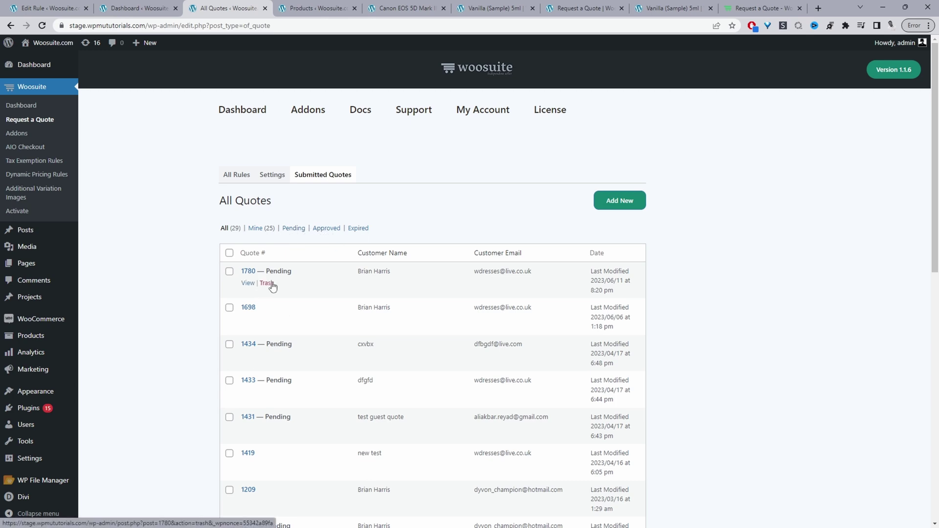
pyautogui.click(248, 284)
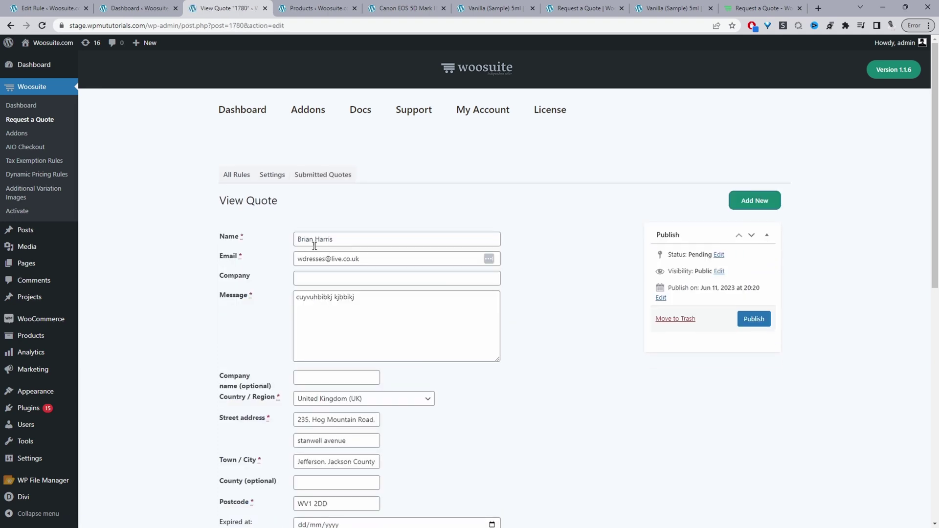
pyautogui.scroll(-5, 367, 361)
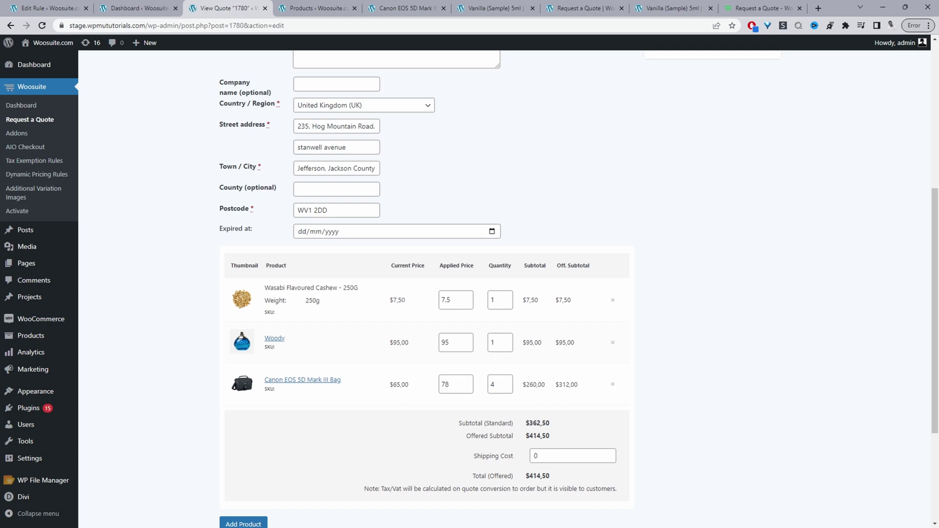
# Change the Woody item's applied price in the quote to 39
pyautogui.click(460, 342)
pyautogui.doubleClick(445, 343)
pyautogui.write('40')
pyautogui.doubleClick(396, 343)
pyautogui.click(446, 344)
pyautogui.click(468, 346)
# Replace the quote's shipping cost with 600
pyautogui.scroll(-2, 469, 347)
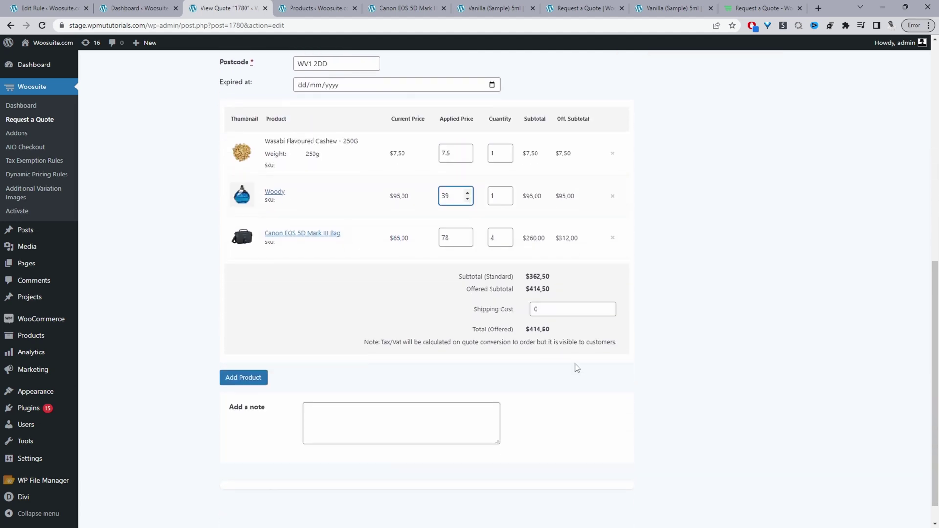
pyautogui.moveTo(608, 309); pyautogui.dragTo(525, 312)
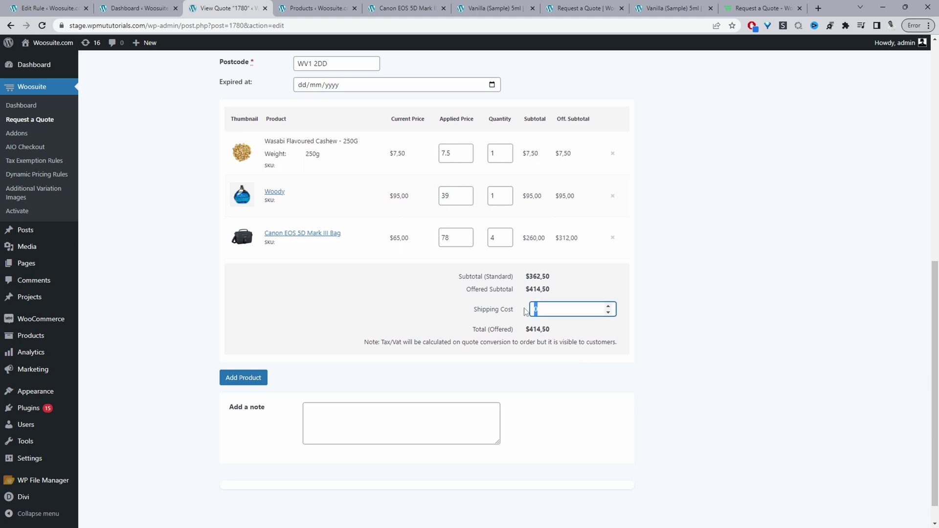
pyautogui.write('600')
pyautogui.click(244, 380)
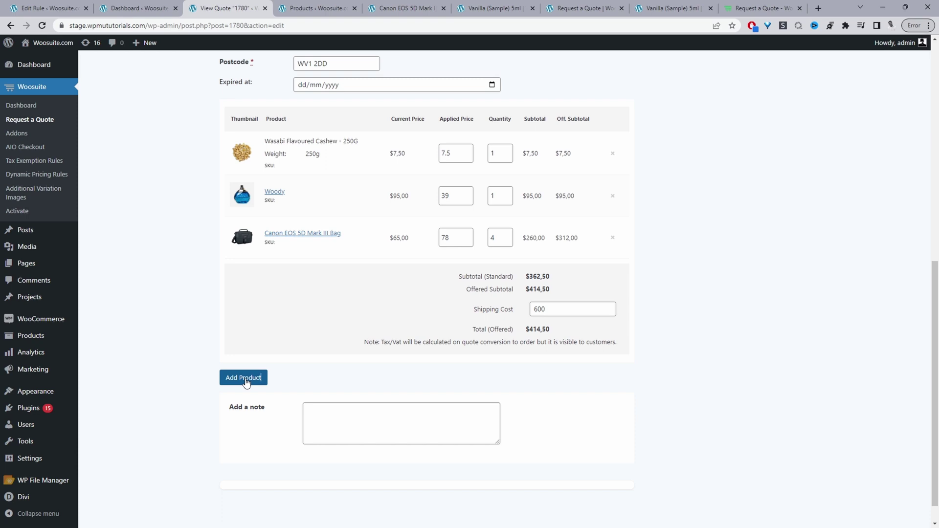
pyautogui.click(306, 410)
pyautogui.scroll(-1, 306, 410)
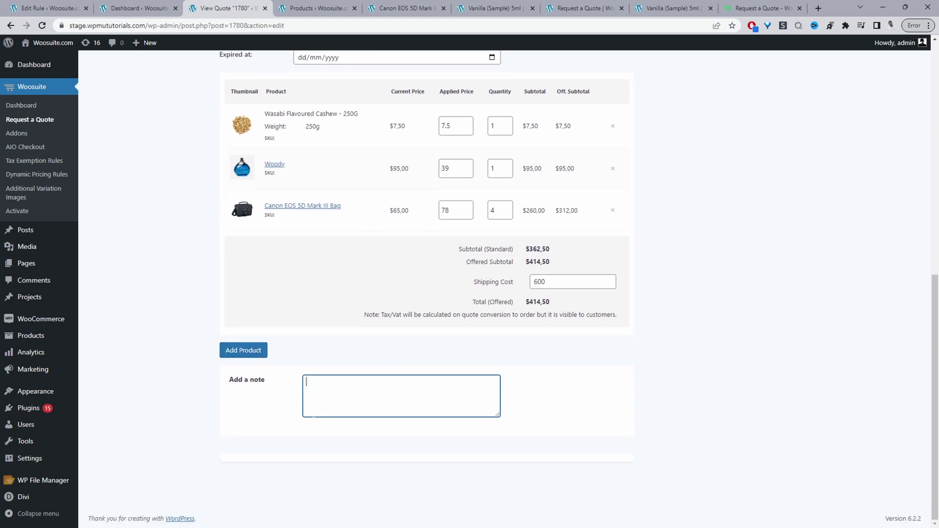
pyautogui.scroll(10, 543, 351)
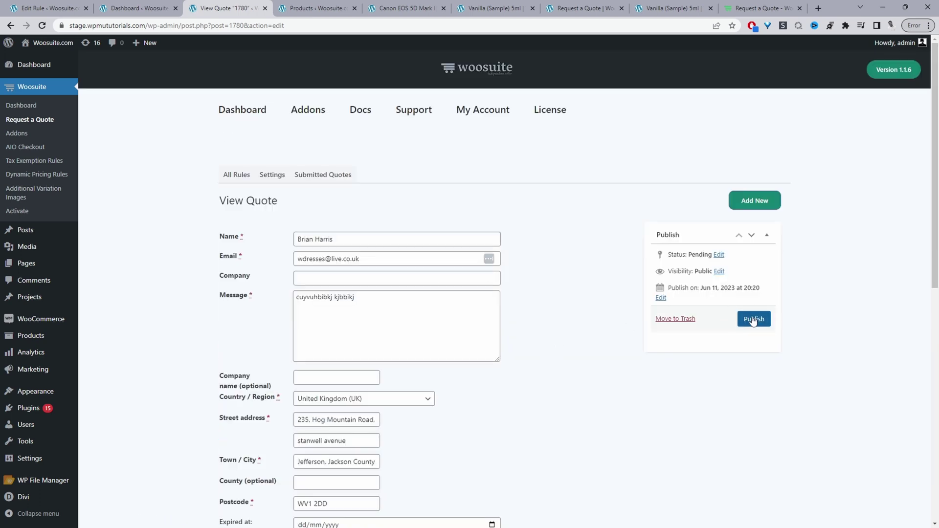
# Go to the Settings tab in the Woosuite Request a Quote header
pyautogui.click(268, 182)
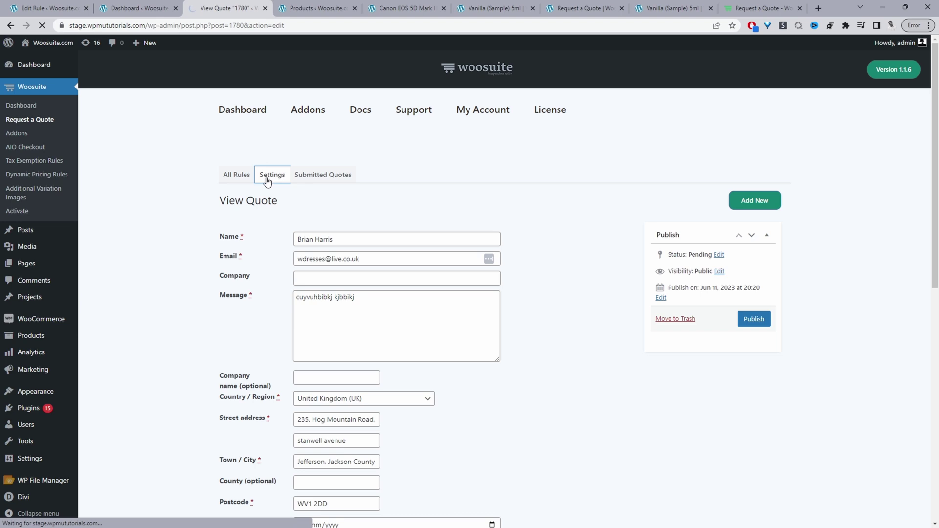